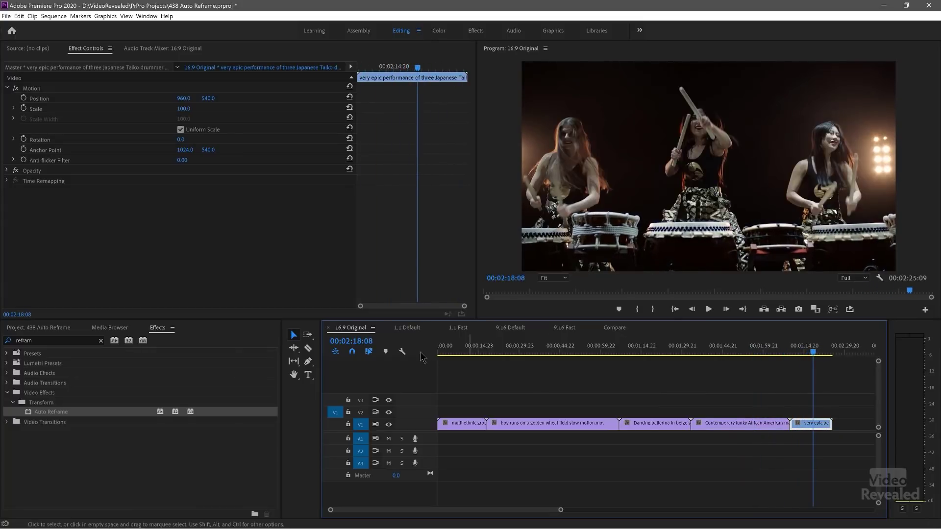
# - Open the 1:1 Default sequence and play the friends clip from the beginning to review its reframing
pyautogui.click(407, 328)
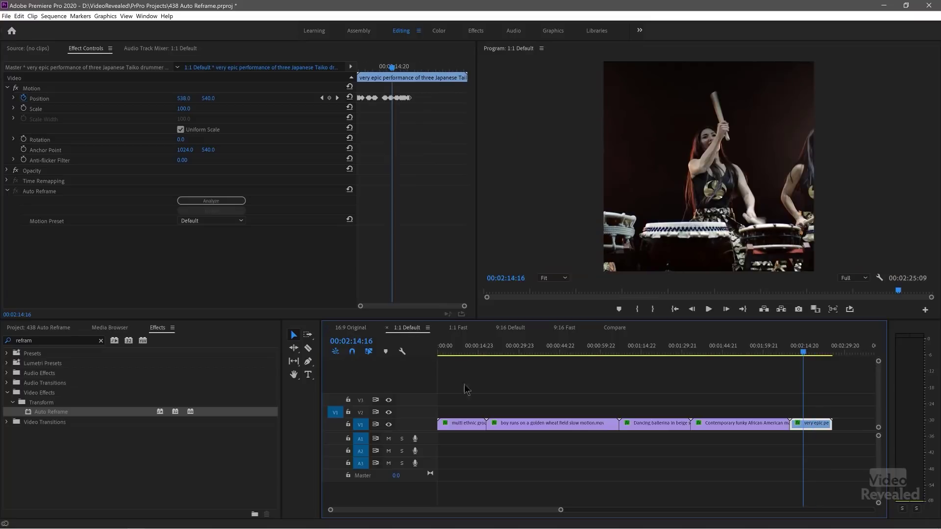
pyautogui.moveTo(462, 348); pyautogui.dragTo(417, 355)
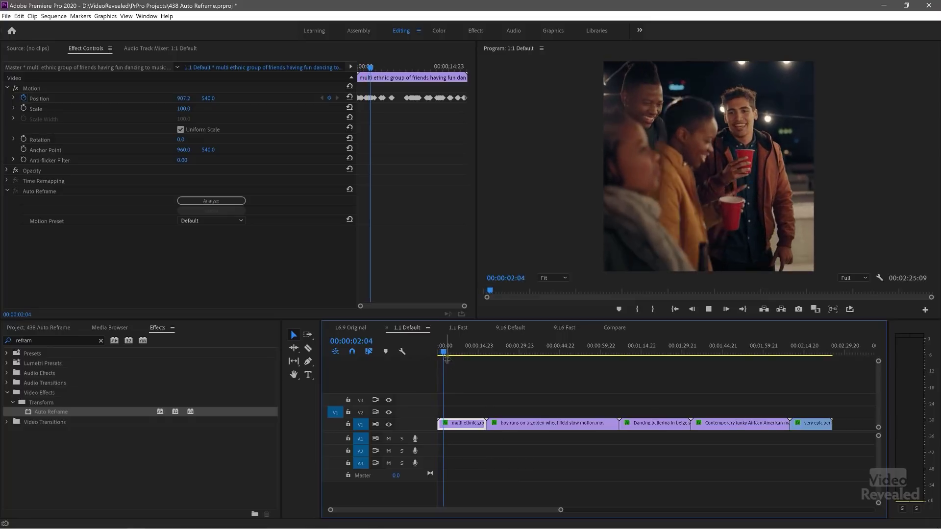
pyautogui.moveTo(447, 355); pyautogui.dragTo(436, 355)
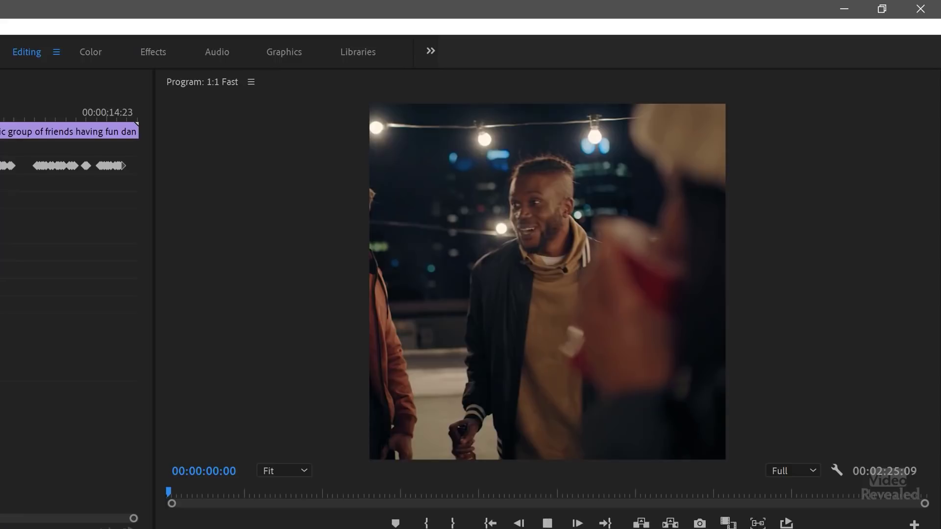
pyautogui.press('space')
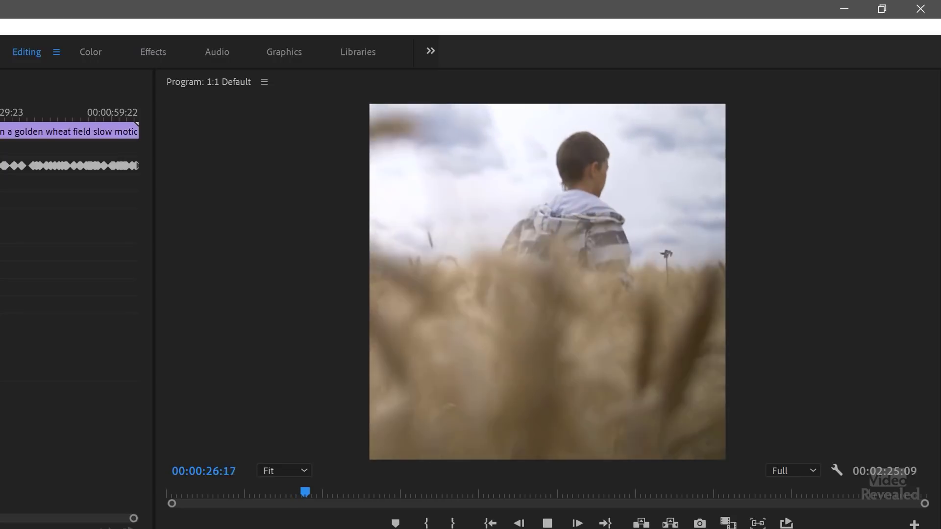
# - Check the boy's framing at several points of the wheat field clip in the 1:1 Default sequence
pyautogui.hotkey('shift', 'Right')
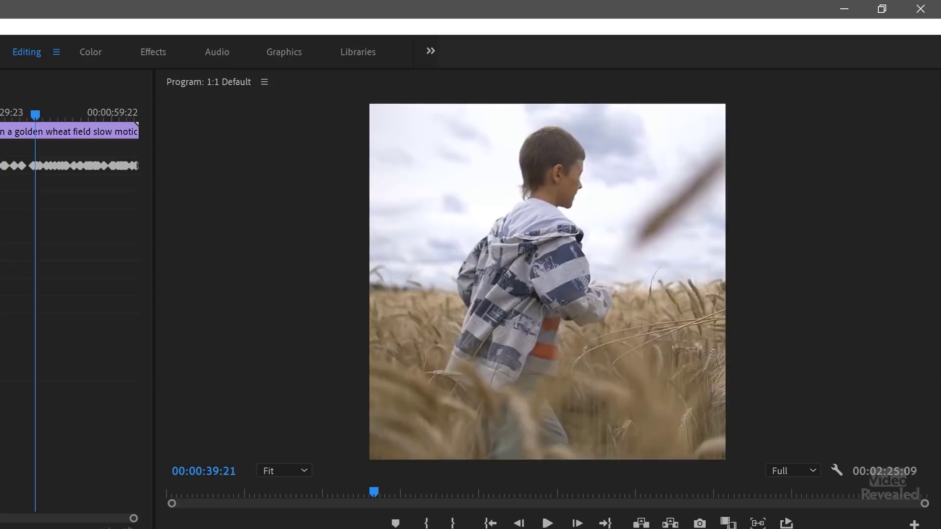
pyautogui.hotkey('shift', 'Right')
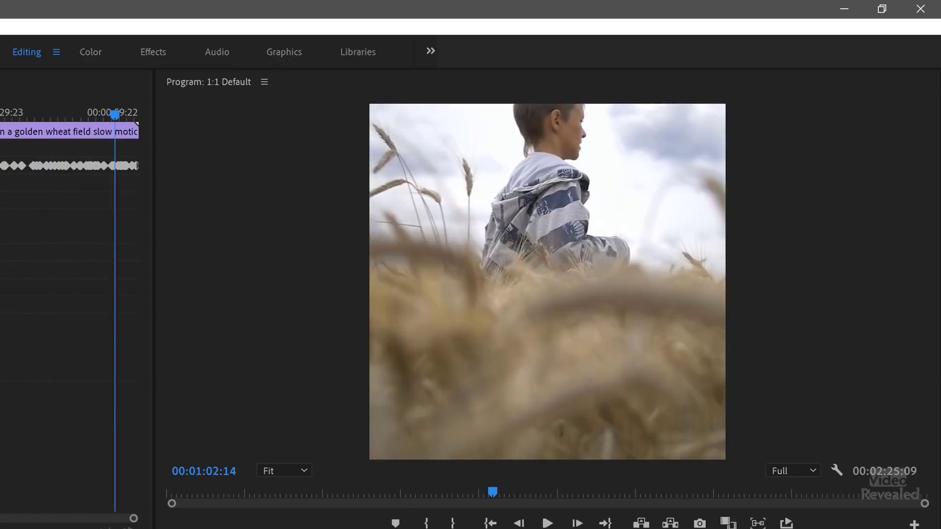
pyautogui.hotkey('shift', 'Left')
pyautogui.hotkey('shift', 'Left')
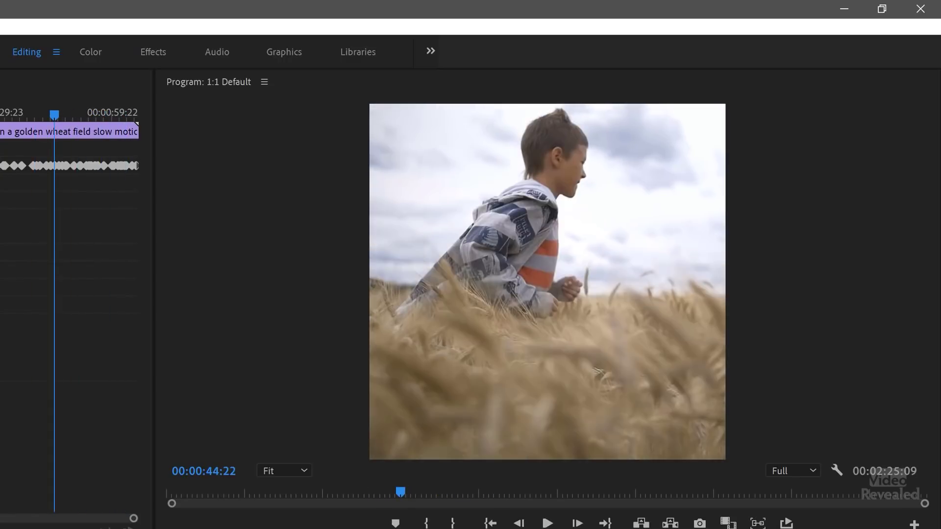
pyautogui.hotkey('shift', 'Right')
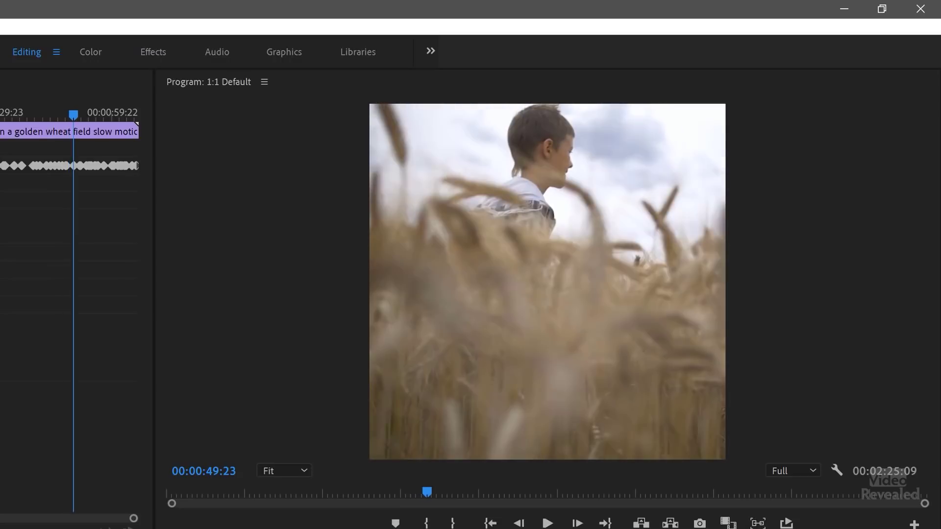
# - Review the ballerina clip's reframing in the 1:1 Default and 1:1 Fast sequences
pyautogui.press('Down')
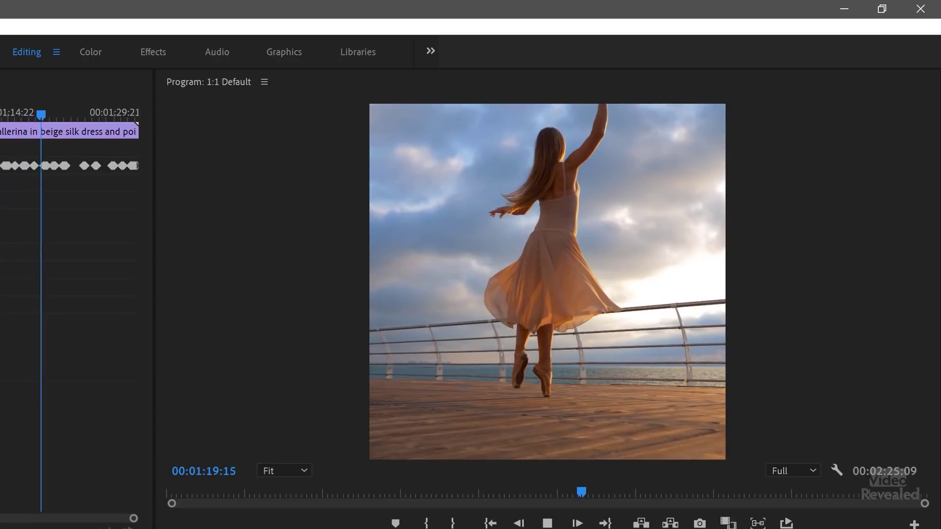
pyautogui.press('space')
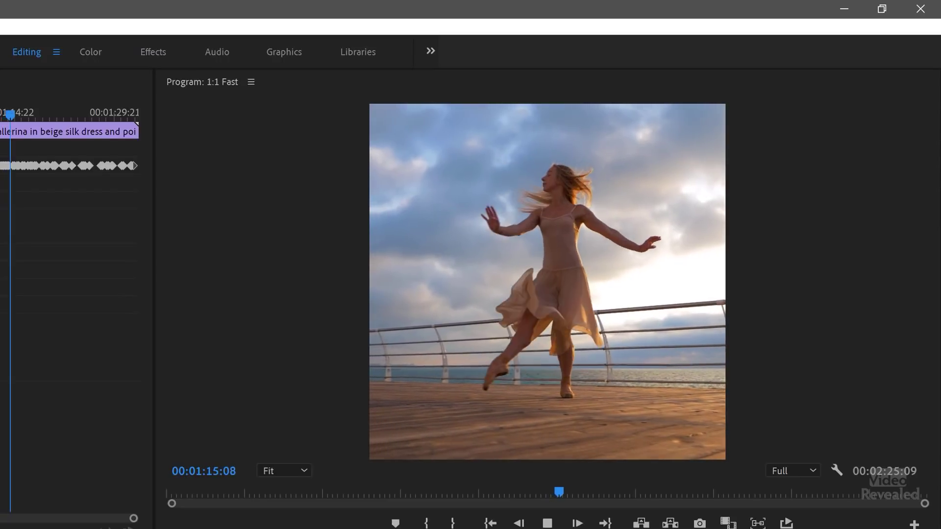
pyautogui.press('space')
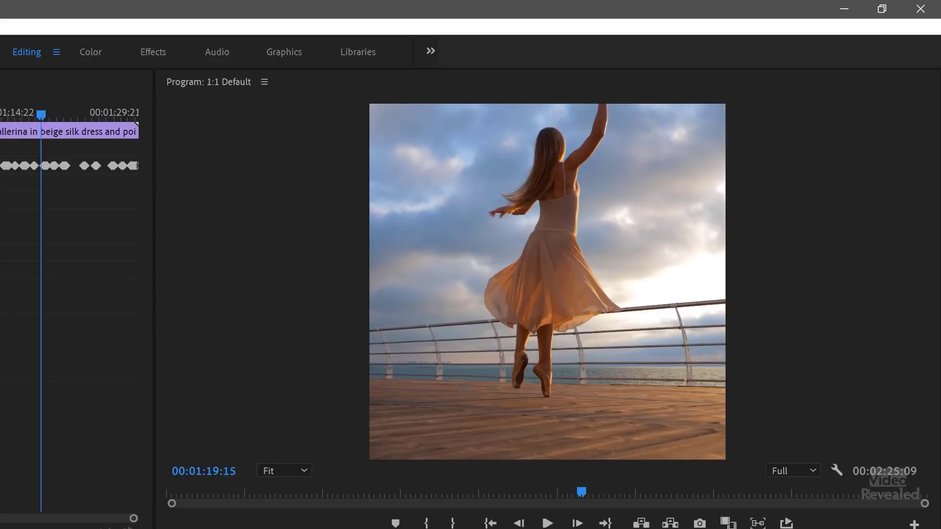
# - Play the Taiko drummers clip in the 1:1 Default sequence to examine which performers stay in frame
pyautogui.press('Down')
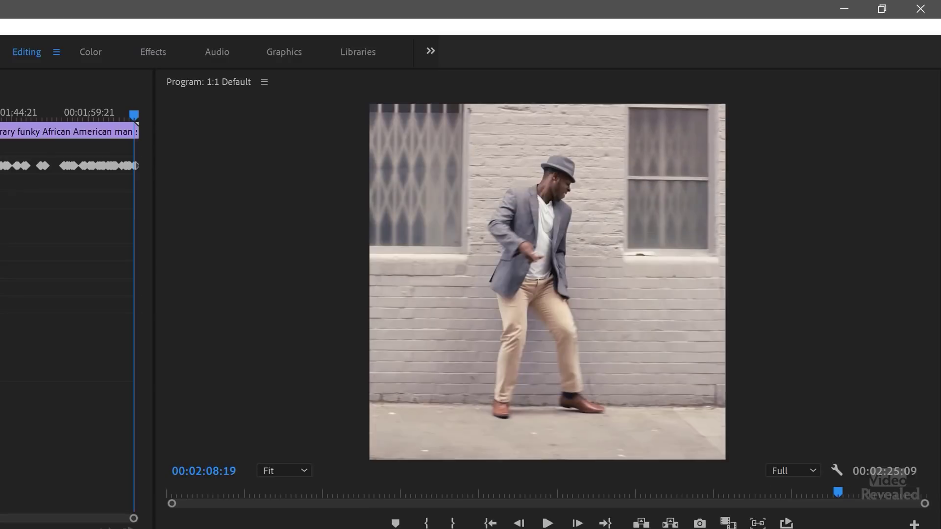
pyautogui.press('space')
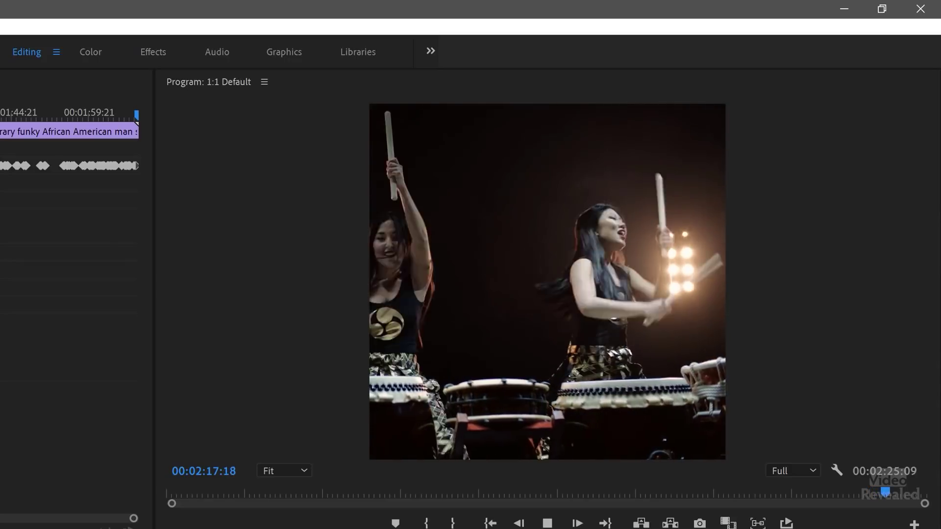
pyautogui.press('space')
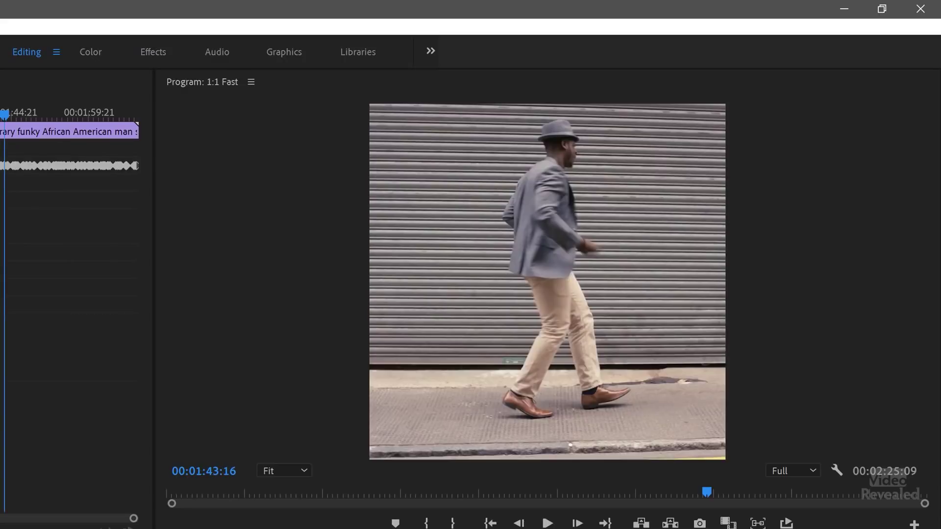
# - Play the Taiko drummers clip in the 1:1 Fast sequence to examine its reframing
pyautogui.press('Down')
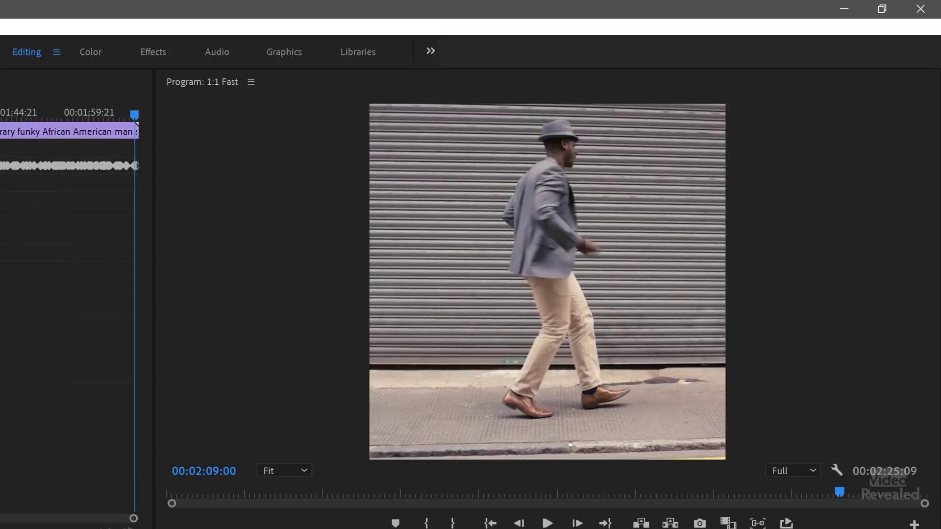
pyautogui.press('space')
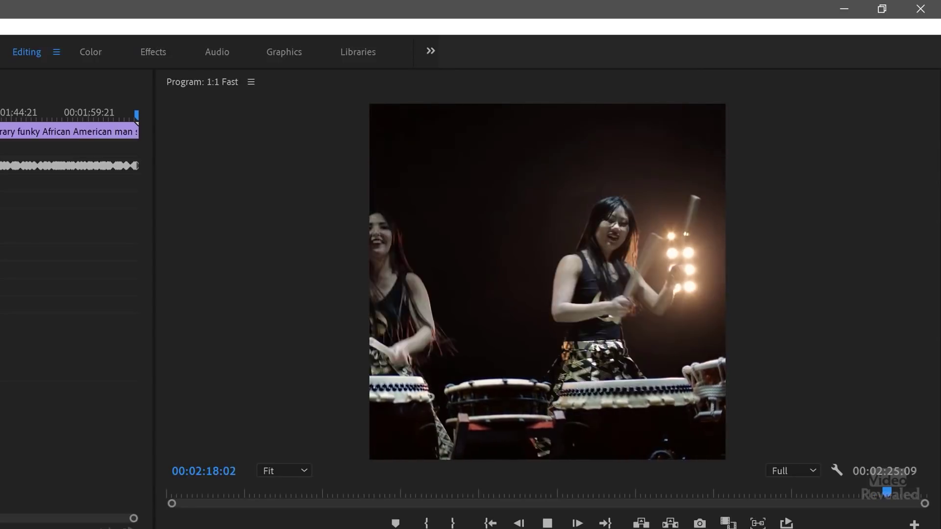
pyautogui.press('space')
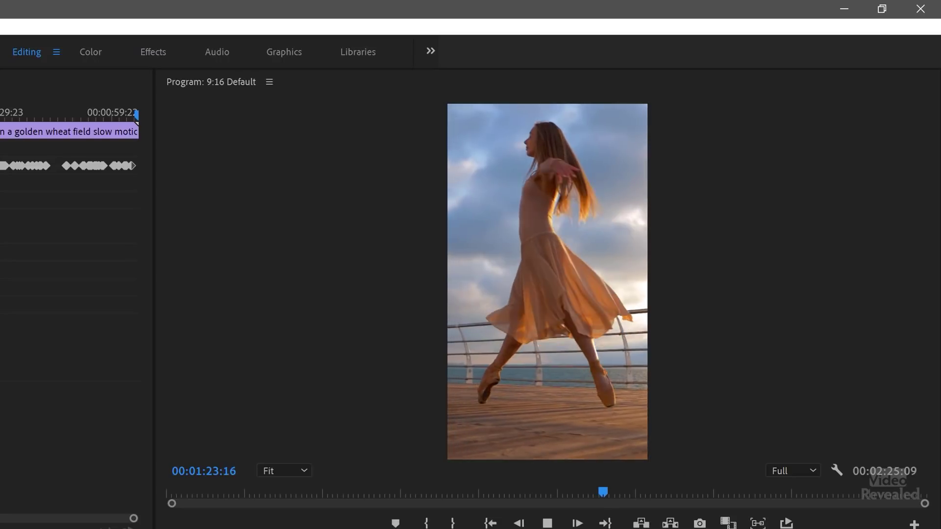
# - Review how the ballerina and the dancing man are framed in the 9:16 Default sequence
pyautogui.press('space')
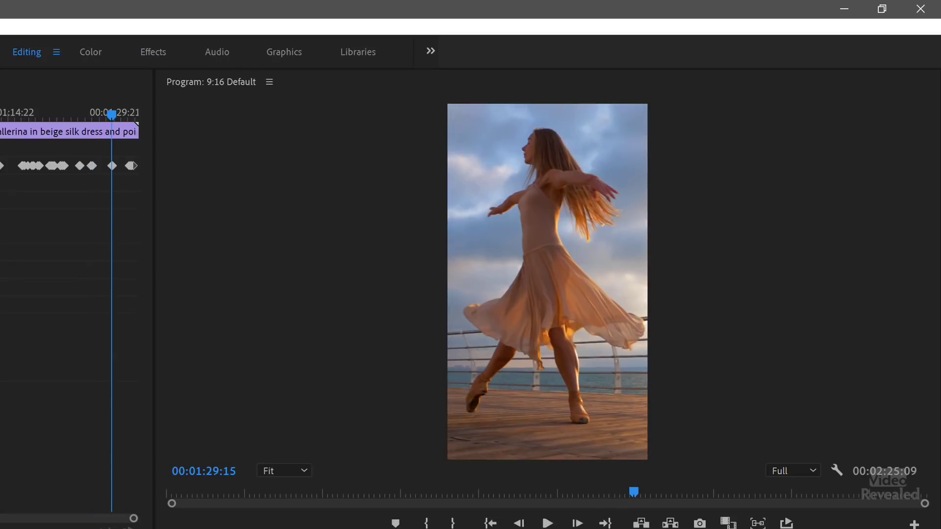
pyautogui.press('space')
pyautogui.press('space')
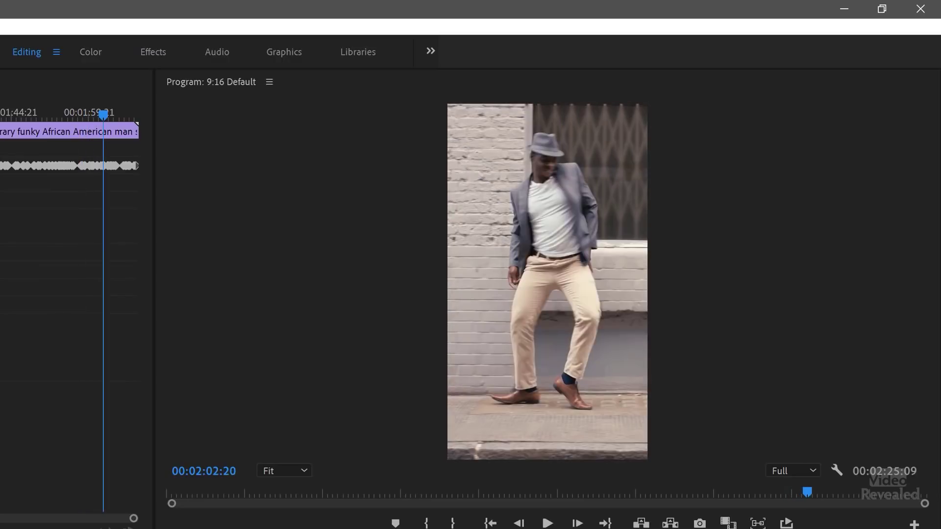
pyautogui.scroll(3, 69, 147)
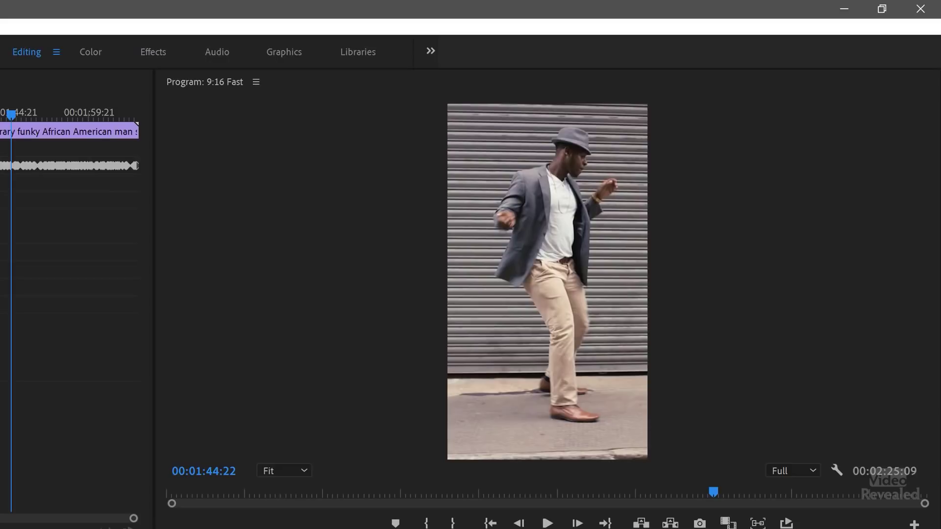
# - Play back the earlier clips and the dancing man clip in the 9:16 Fast sequence to examine their reframing
pyautogui.press('Up')
pyautogui.press('Up')
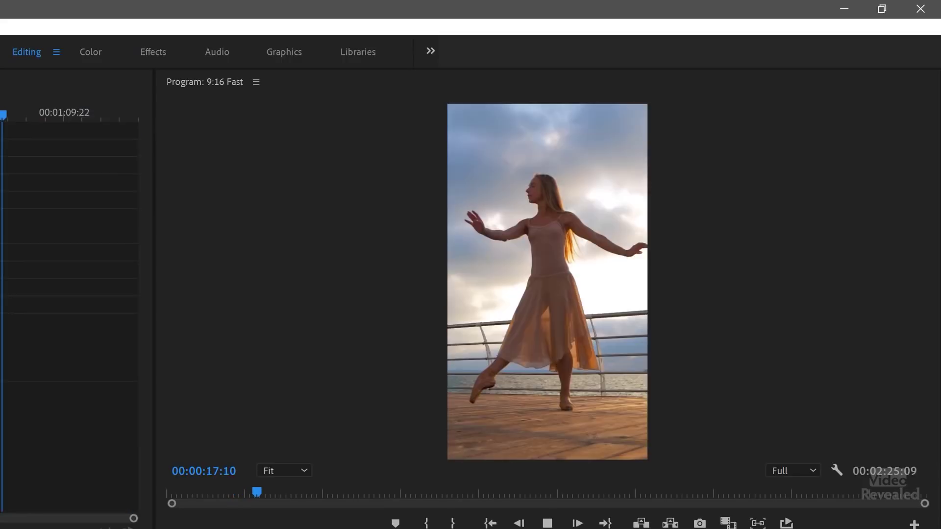
pyautogui.press('space')
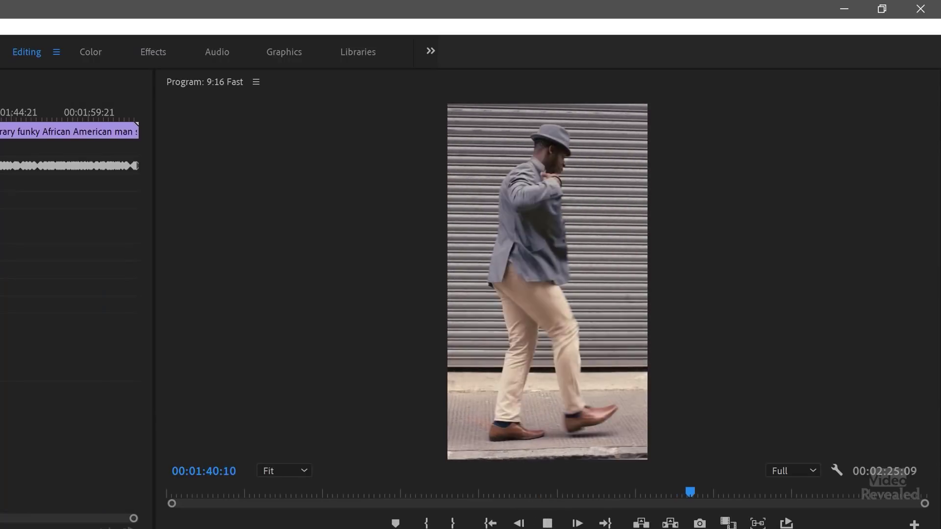
pyautogui.press('Down')
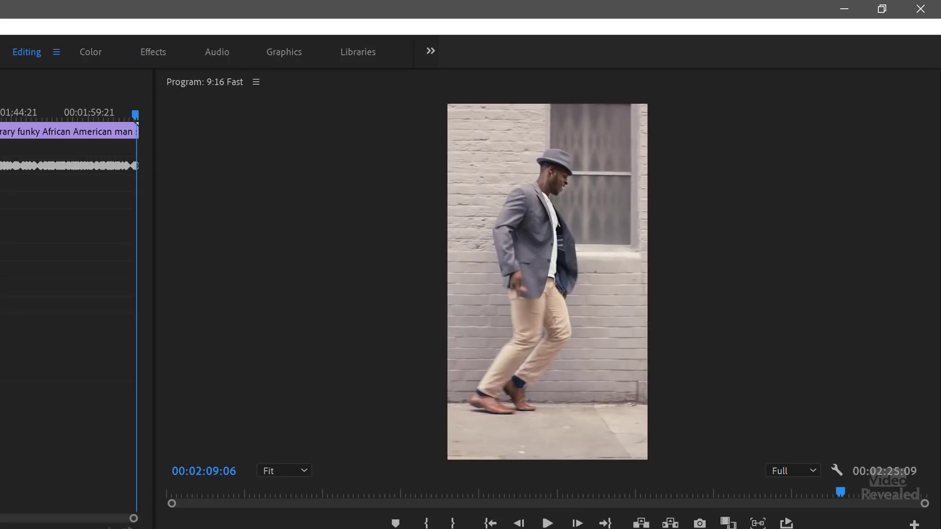
pyautogui.press('space')
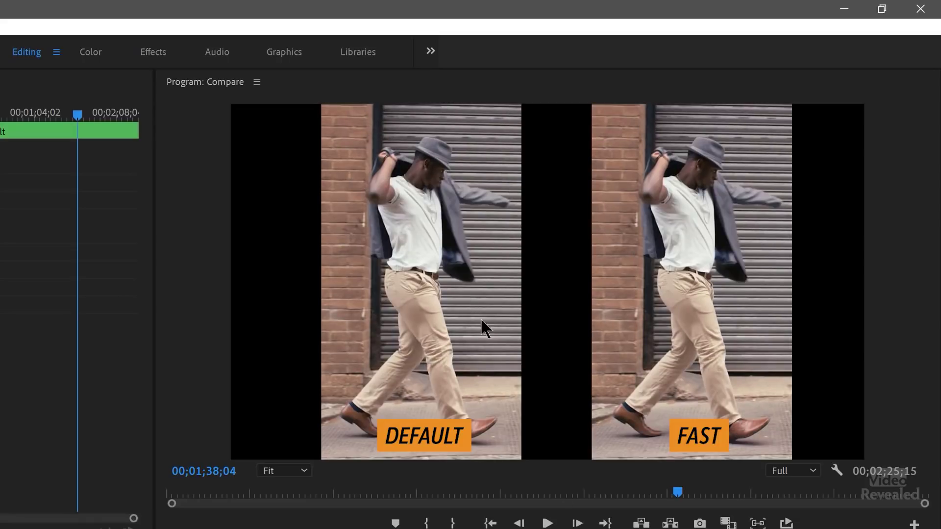
# - In the Compare sequence, examine the dancing man's Default and Fast framing frame by frame around 00;01;39
pyautogui.press('space')
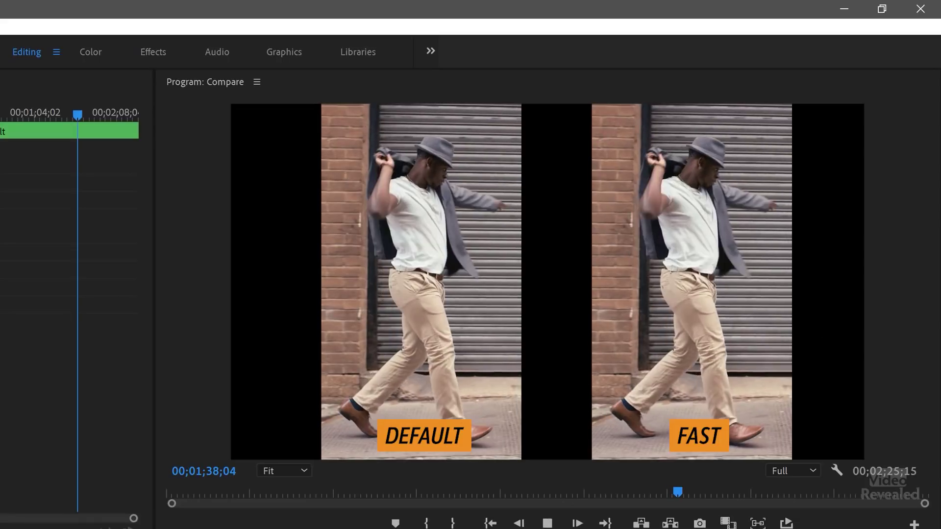
pyautogui.press('space')
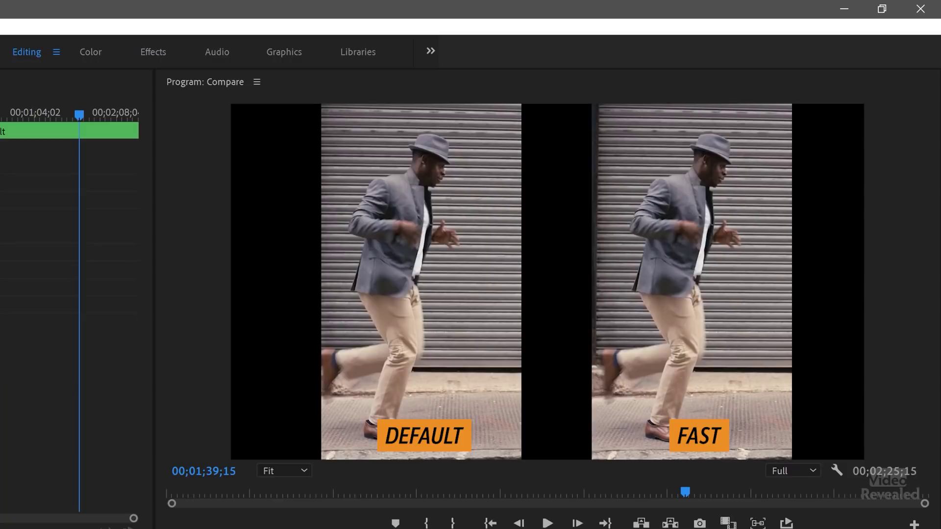
pyautogui.press('Left')
pyautogui.press('Left')
pyautogui.press('Left')
pyautogui.press('Left')
pyautogui.press('Left')
pyautogui.press('Left')
pyautogui.press('Left')
pyautogui.press('Left')
pyautogui.press('Left')
pyautogui.press('Left')
pyautogui.press('Left')
pyautogui.press('Left')
pyautogui.press('Left')
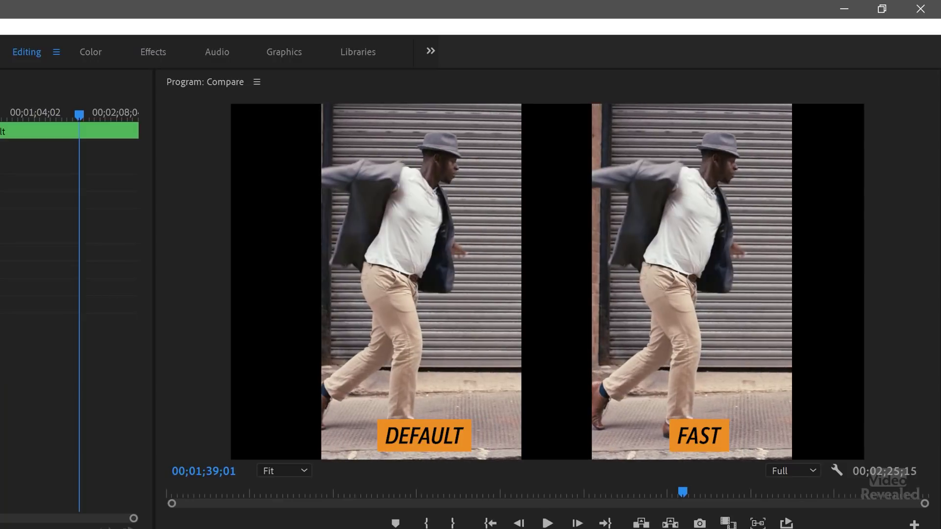
pyautogui.press('Right')
pyautogui.press('Right')
pyautogui.press('Right')
pyautogui.press('Left')
pyautogui.press('Right')
pyautogui.press('Left')
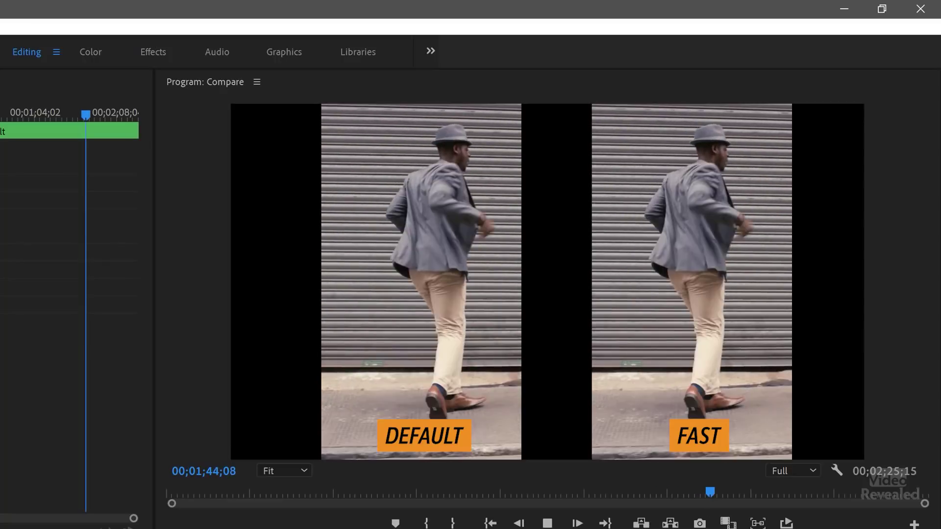
# - Play the Compare sequence to about 00;01;46 and step back frame by frame to compare the Default and Fast framing
pyautogui.press('space')
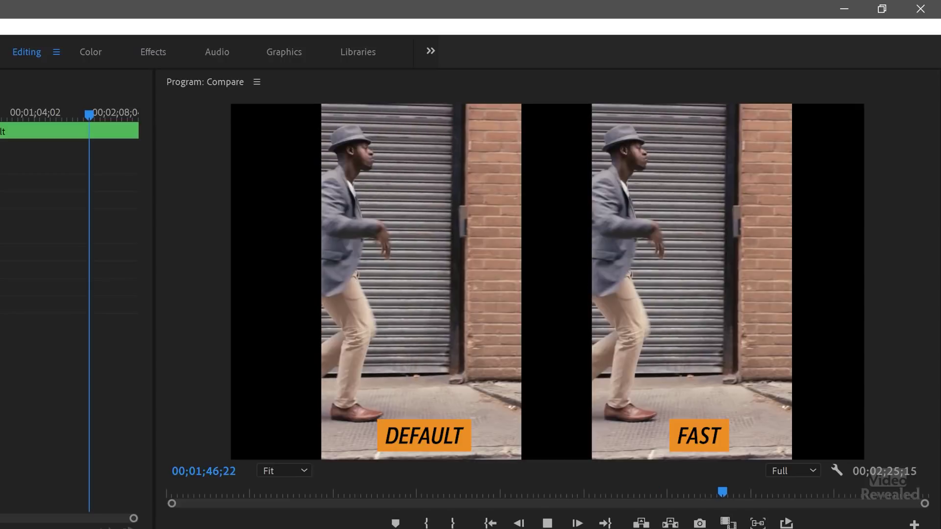
pyautogui.press('space')
pyautogui.press('Left')
pyautogui.press('Left')
pyautogui.press('Left')
pyautogui.press('Left')
pyautogui.press('Left')
pyautogui.press('Left')
pyautogui.press('Left')
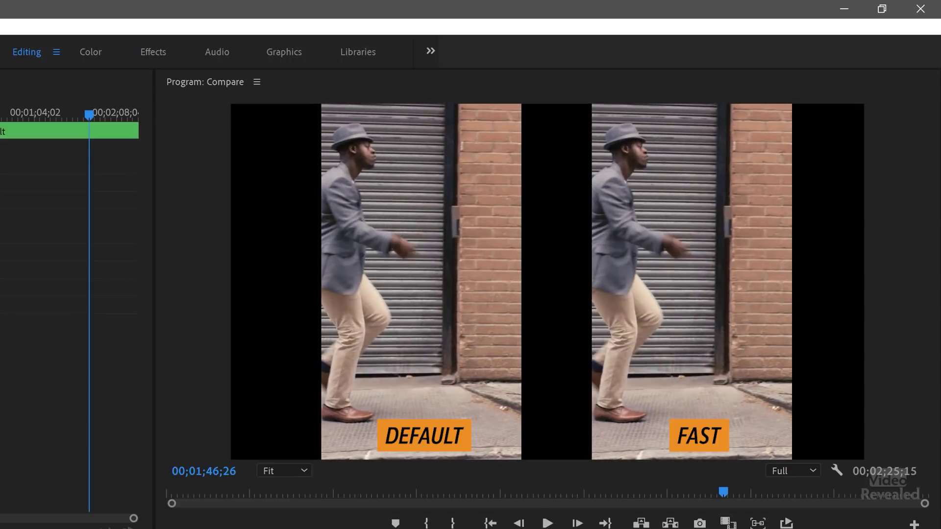
pyautogui.press('Left')
pyautogui.press('Left')
pyautogui.press('Left')
pyautogui.press('Left')
pyautogui.press('Left')
pyautogui.press('Left')
pyautogui.press('Left')
pyautogui.press('Left')
pyautogui.press('Left')
pyautogui.press('Left')
pyautogui.press('Left')
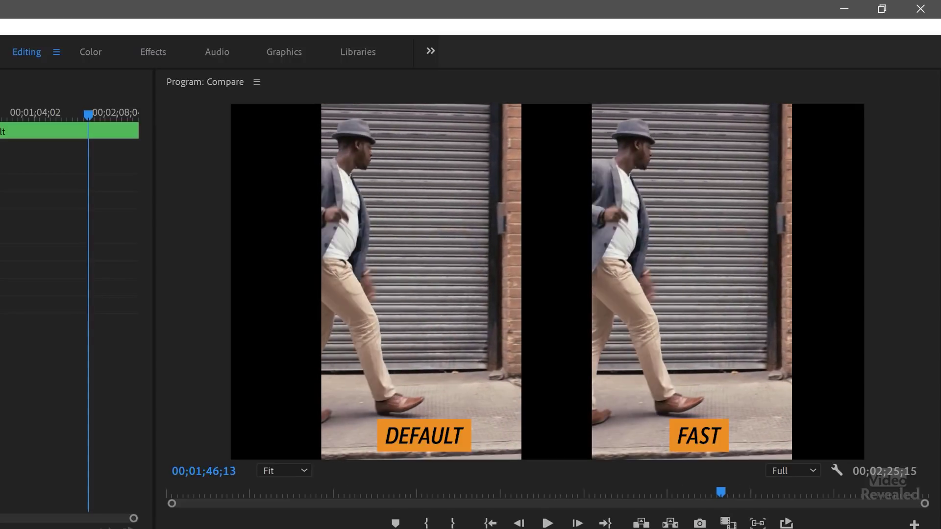
pyautogui.press('Left')
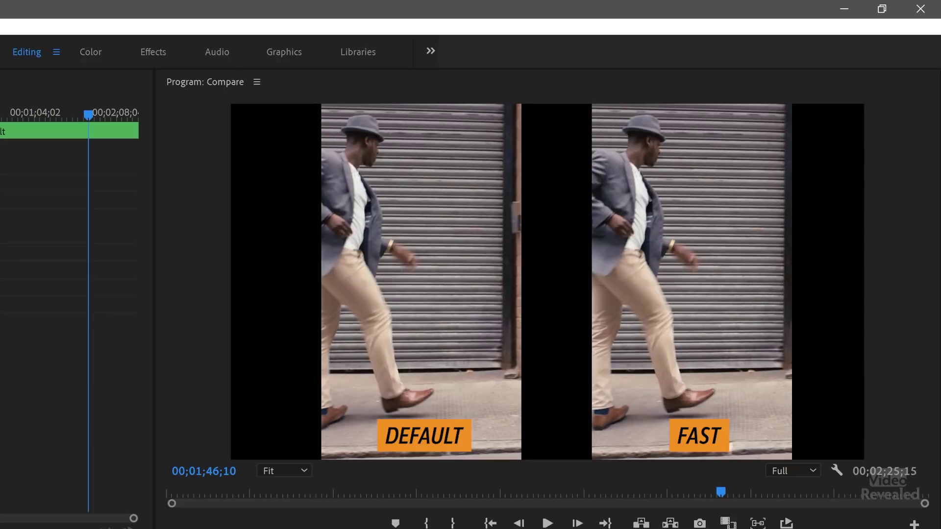